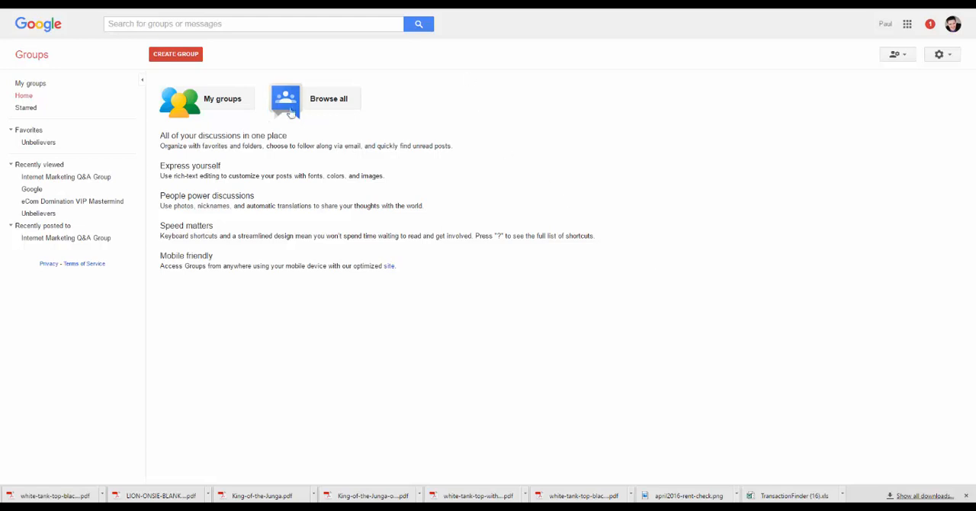
Start creating a new group and name it "Weight Loss Tips and Ideas", keeping the suggested group email address.
{"action": "left_click", "coordinate": [330, 106]}
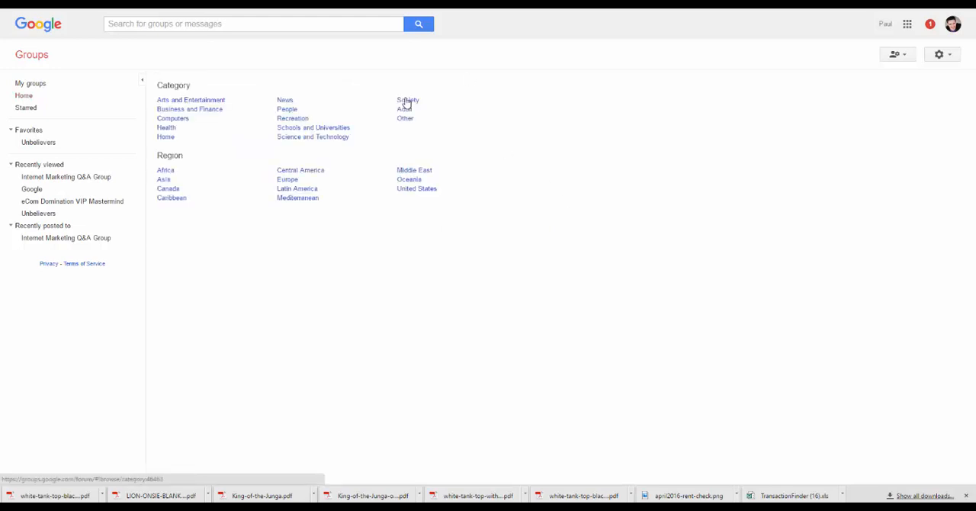
{"action": "key", "text": "alt+Left"}
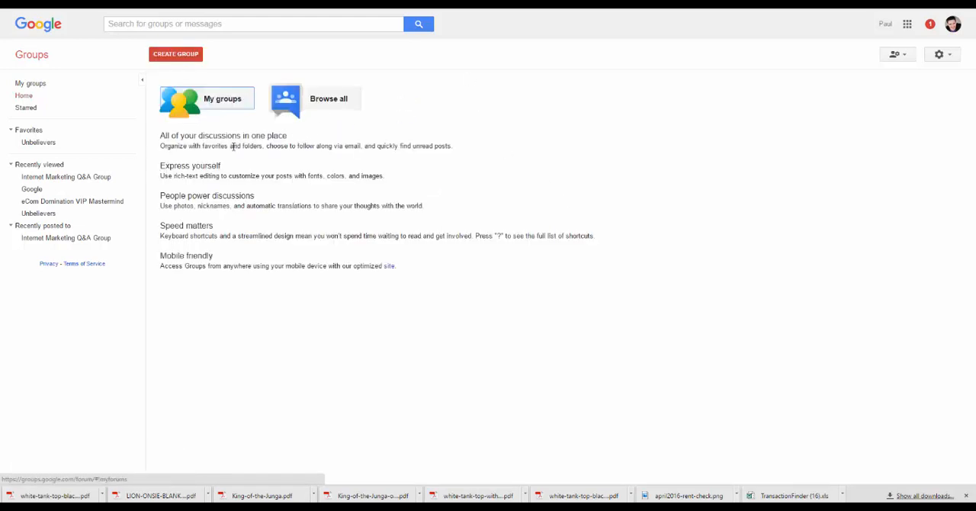
{"action": "left_click", "coordinate": [170, 54]}
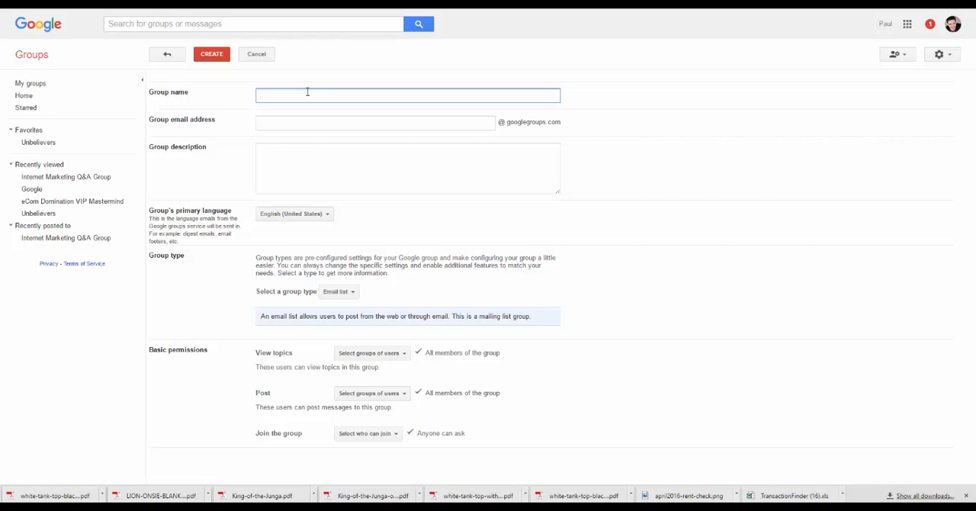
{"action": "type", "text": "Wei"}
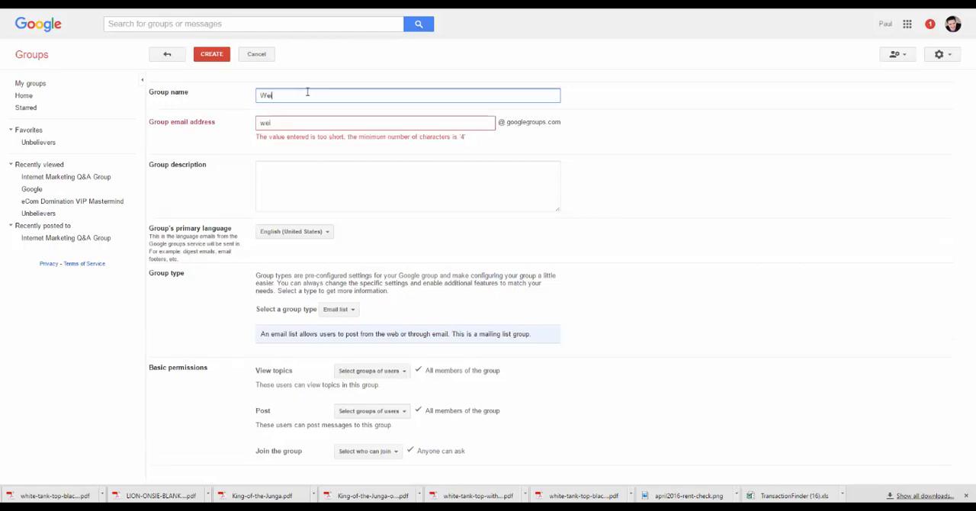
{"action": "type", "text": "ght Loss Tips "}
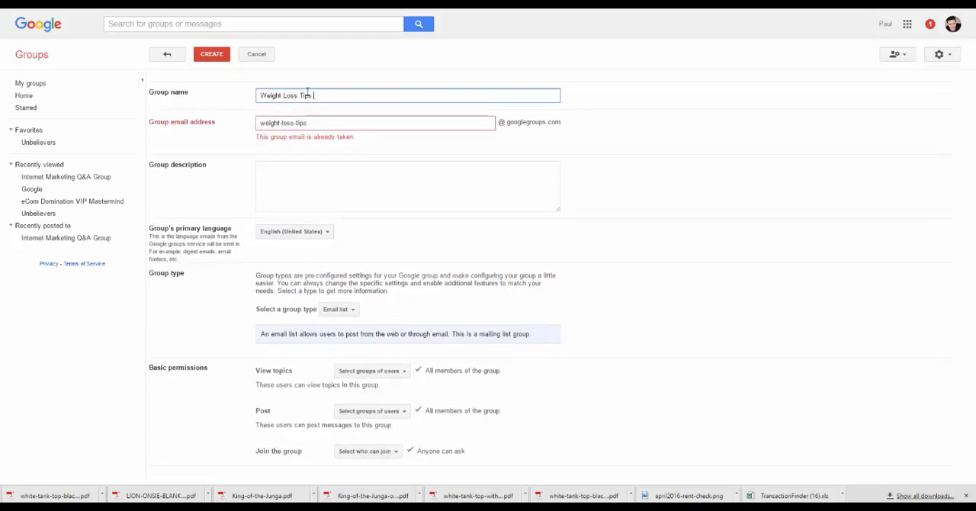
{"action": "type", "text": "and Ideas"}
{"action": "key", "text": "Tab"}
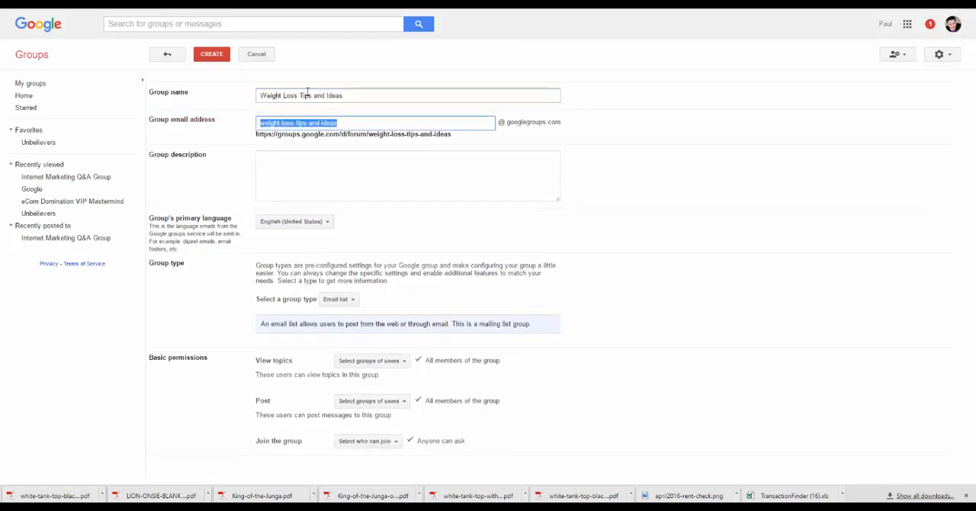
Enter the group description "This is a spot to share your favorite weight loss tips and ideas.".
{"action": "left_click", "coordinate": [344, 162]}
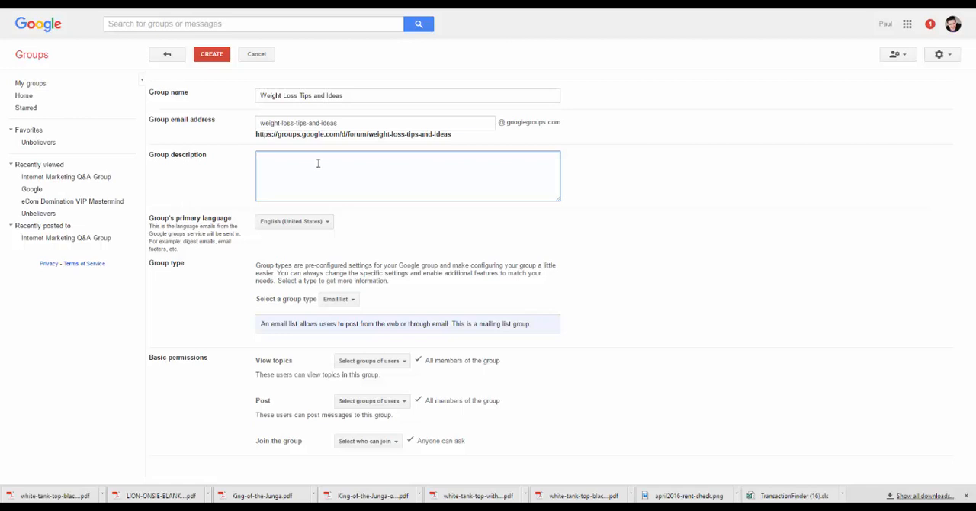
{"action": "type", "text": "This is a sp"}
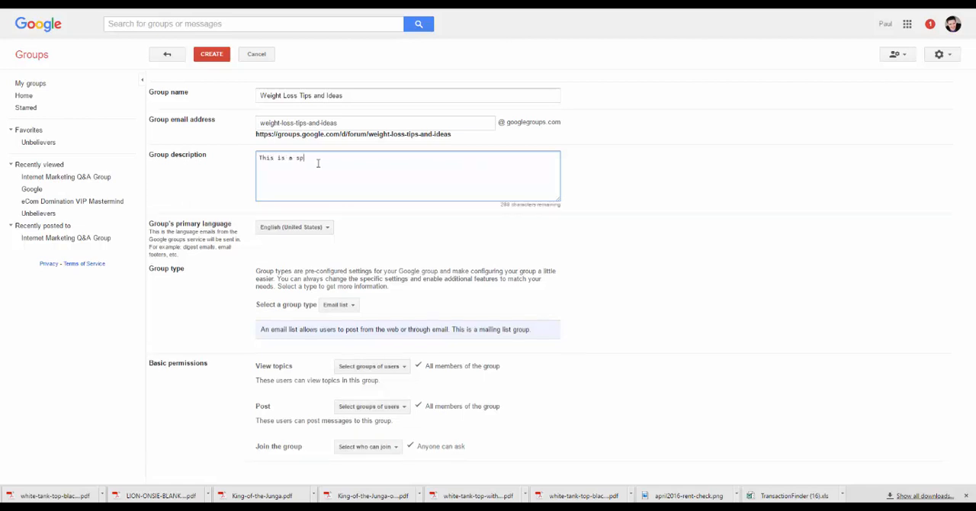
{"action": "type", "text": "ot to share your favorite weight loss tips and ideas."}
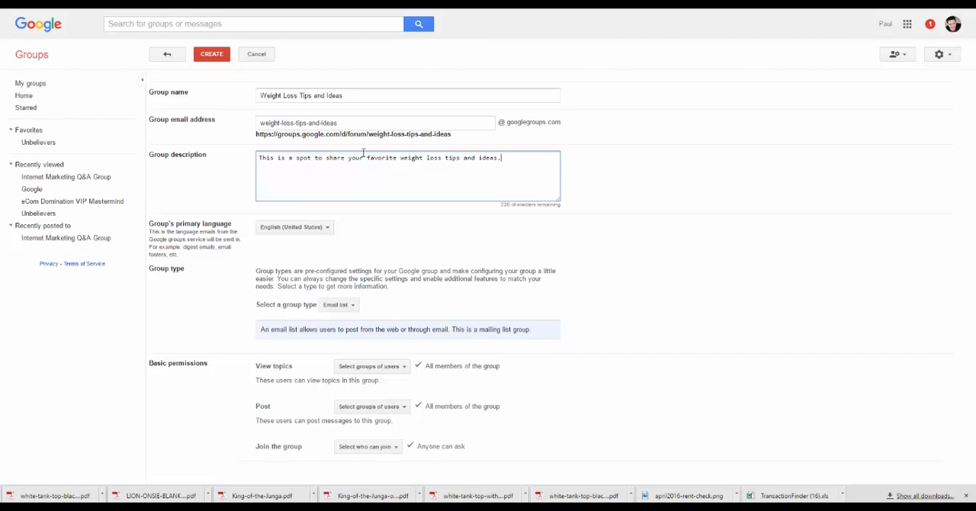
Try the Web forum and Q&A forum group types to read their descriptions.
{"action": "left_click", "coordinate": [352, 308]}
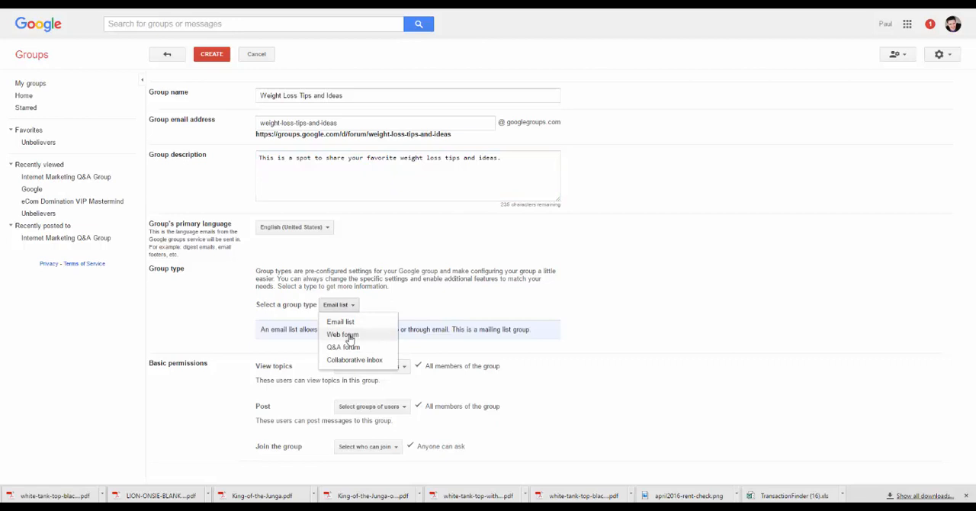
{"action": "left_click", "coordinate": [350, 335]}
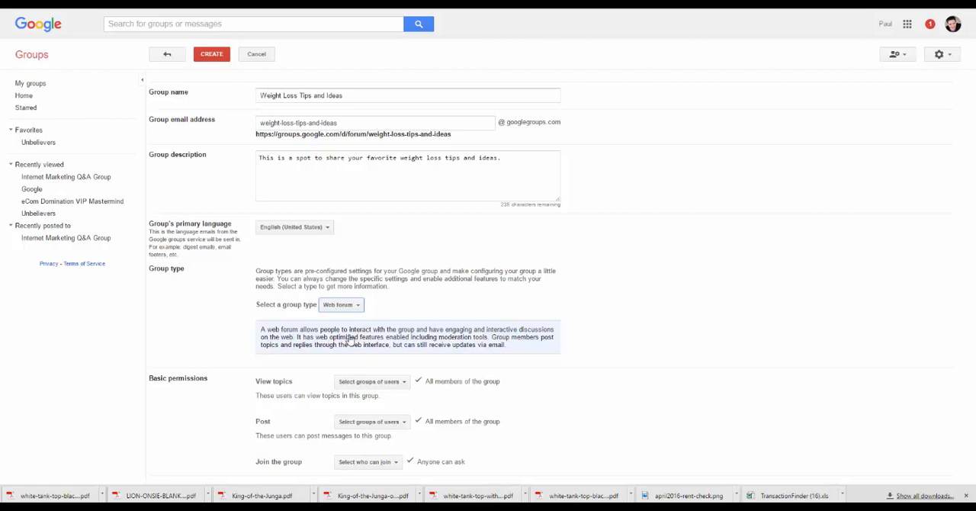
{"action": "left_click", "coordinate": [340, 305]}
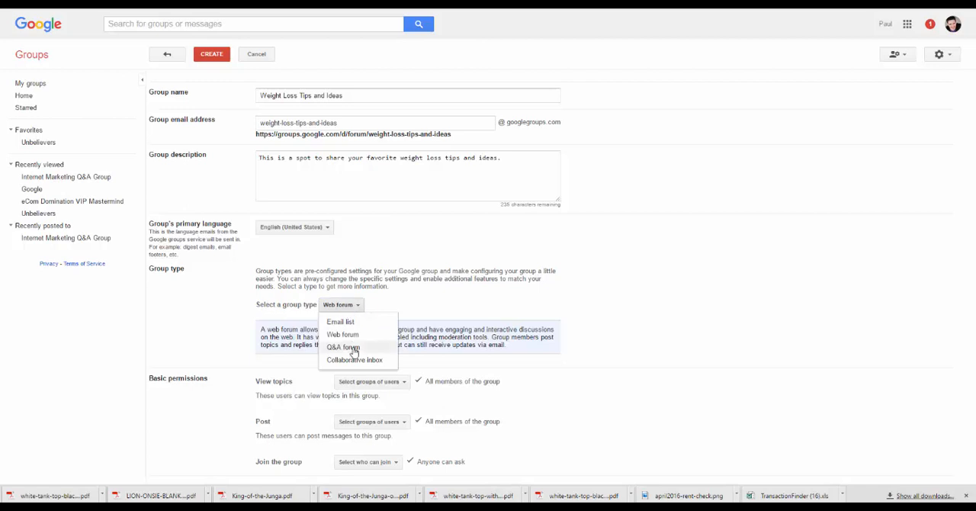
{"action": "left_click", "coordinate": [356, 347]}
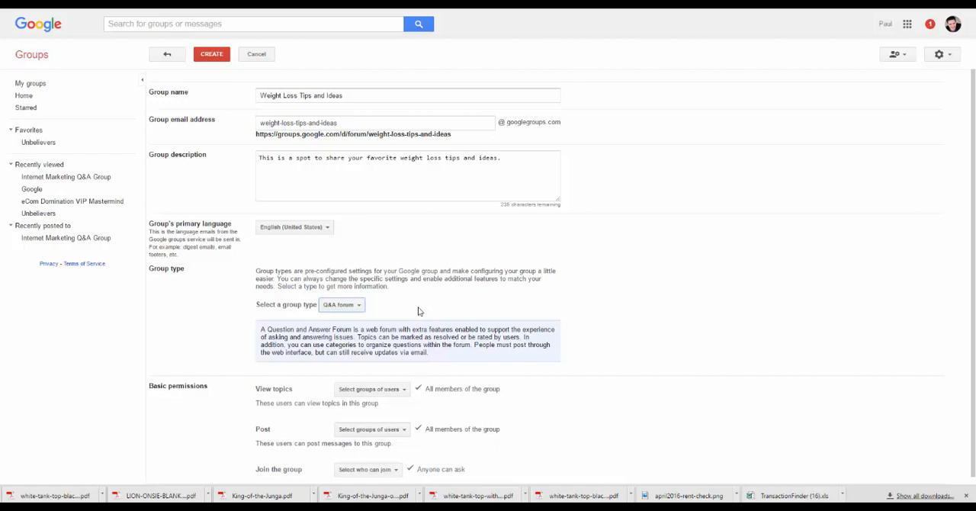
Set the group type to Collaborative inbox.
{"action": "left_click", "coordinate": [357, 307]}
{"action": "left_click", "coordinate": [355, 359]}
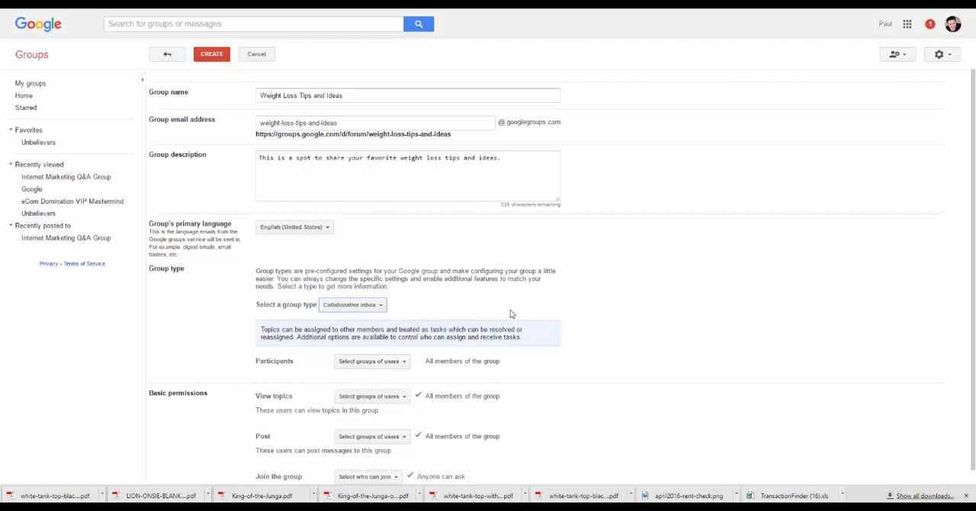
{"action": "left_click", "coordinate": [381, 305]}
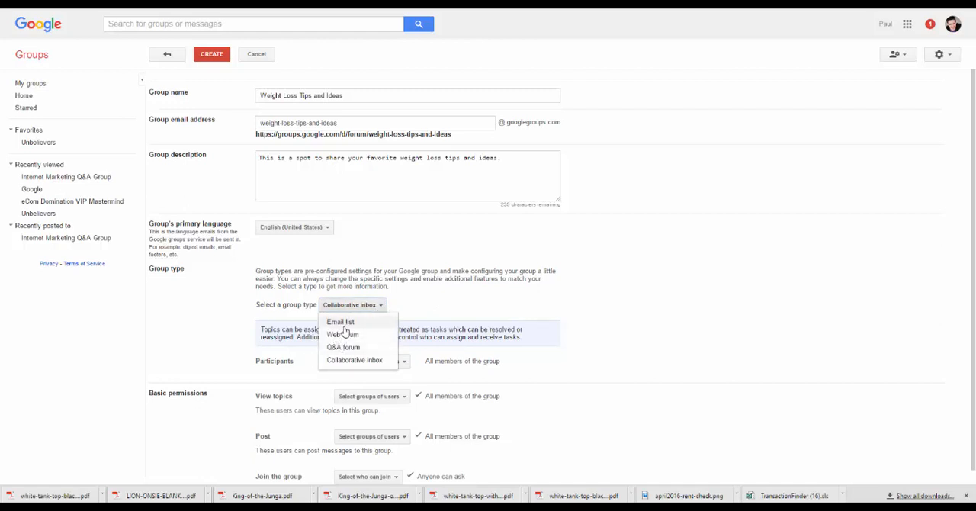
{"action": "left_click", "coordinate": [441, 304]}
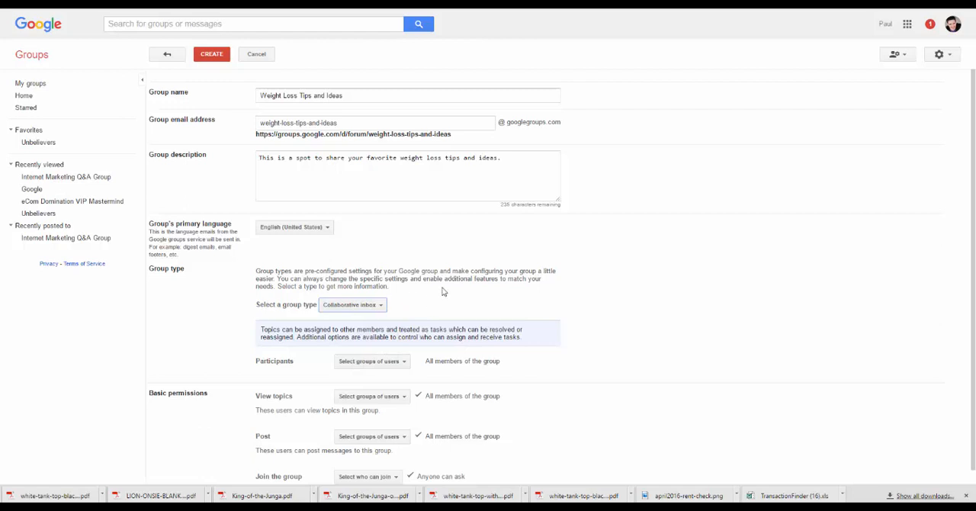
Set the permission for joining the group to Public.
{"action": "scroll", "coordinate": [442, 288], "scroll_direction": "down", "scroll_amount": 1}
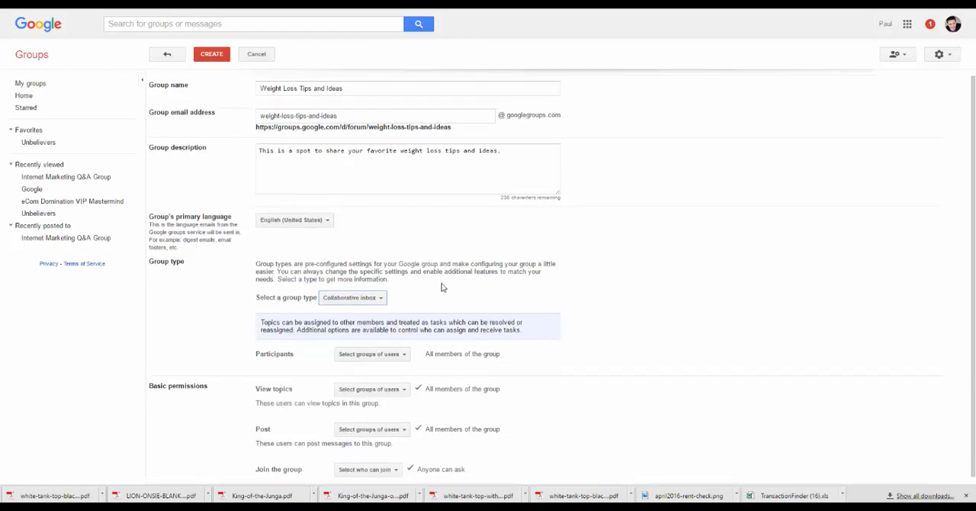
{"action": "left_click", "coordinate": [398, 353]}
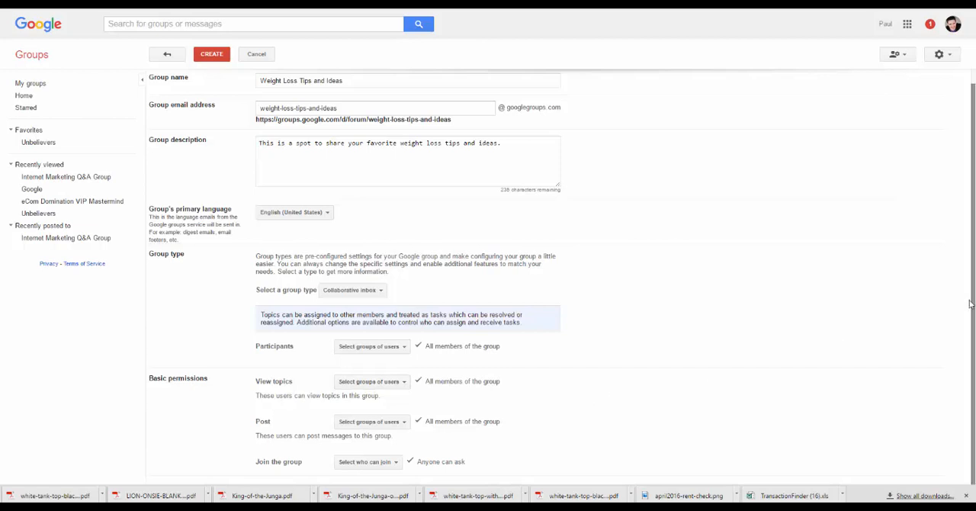
{"action": "left_click", "coordinate": [394, 465]}
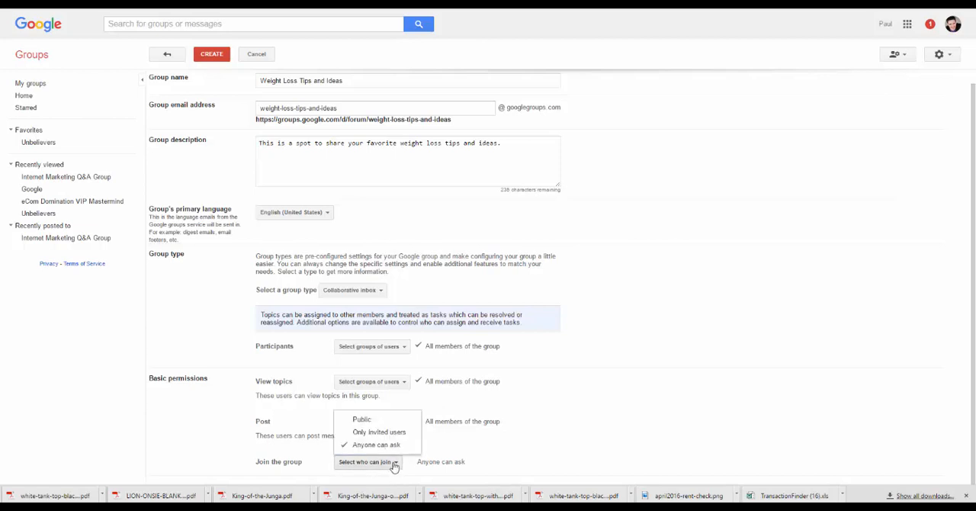
{"action": "left_click", "coordinate": [361, 420]}
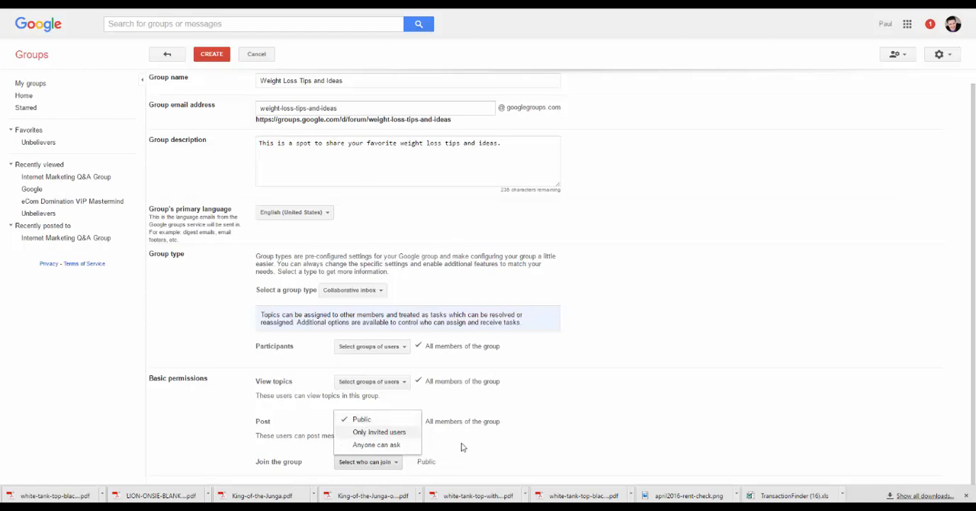
{"action": "left_click", "coordinate": [578, 428]}
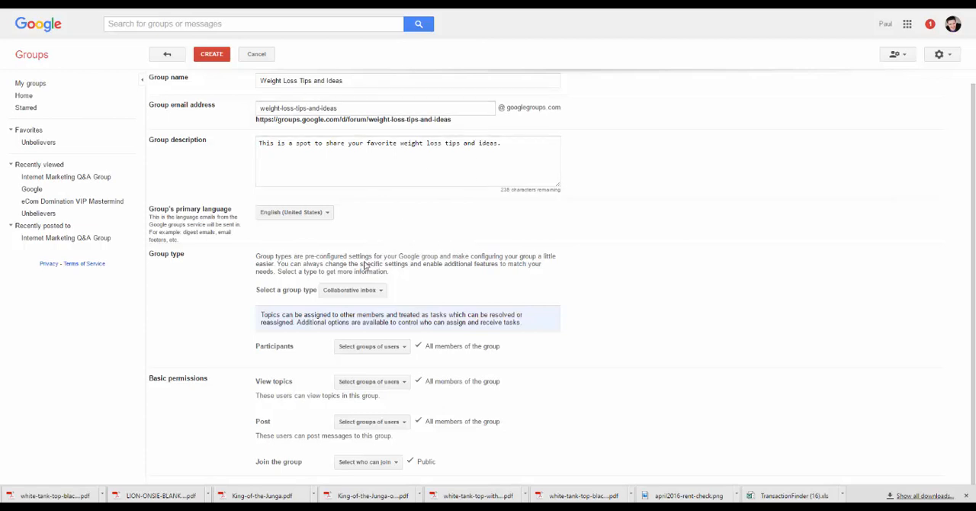
Extend the permissions for posting and viewing topics to Public, leaving the participants as all members of the group.
{"action": "left_click", "coordinate": [385, 425]}
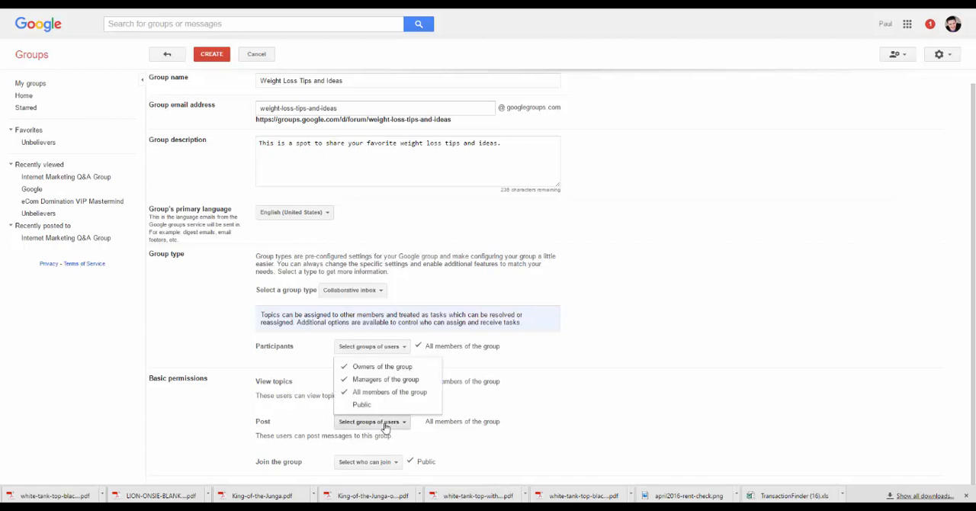
{"action": "left_click", "coordinate": [362, 405]}
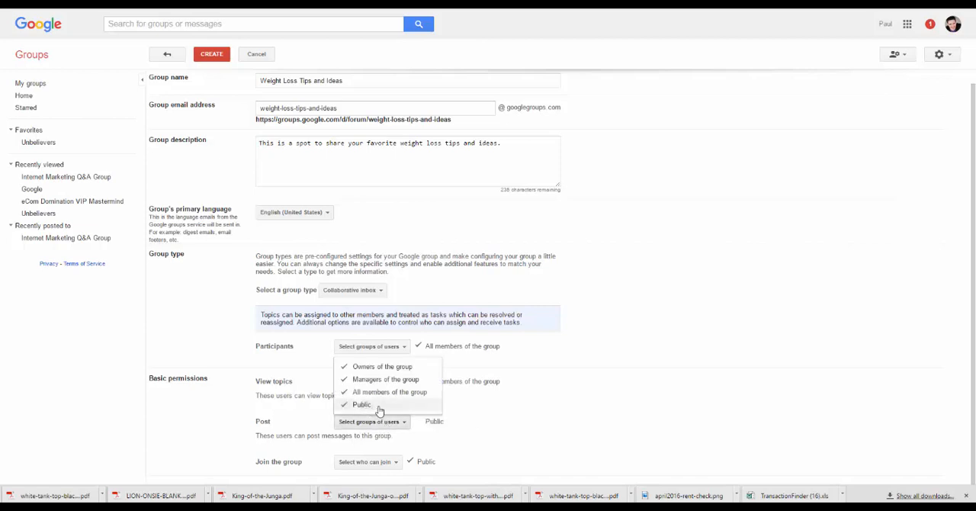
{"action": "left_click", "coordinate": [575, 435]}
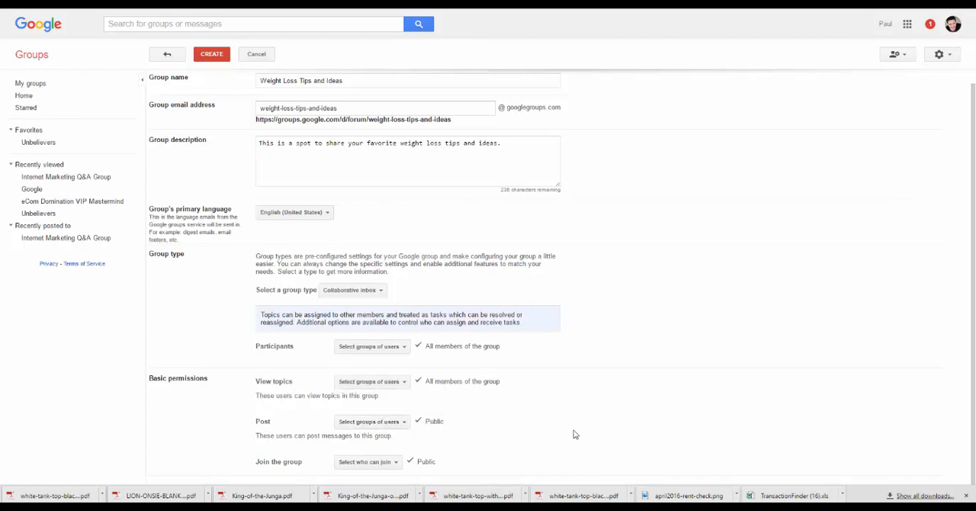
{"action": "left_click", "coordinate": [390, 383]}
{"action": "left_click", "coordinate": [366, 422]}
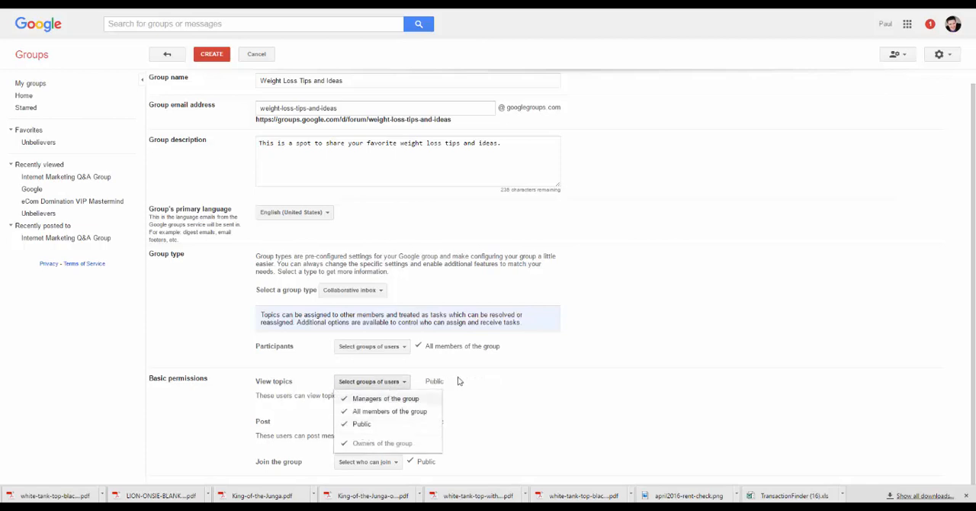
{"action": "left_click", "coordinate": [534, 392]}
{"action": "left_click", "coordinate": [345, 352]}
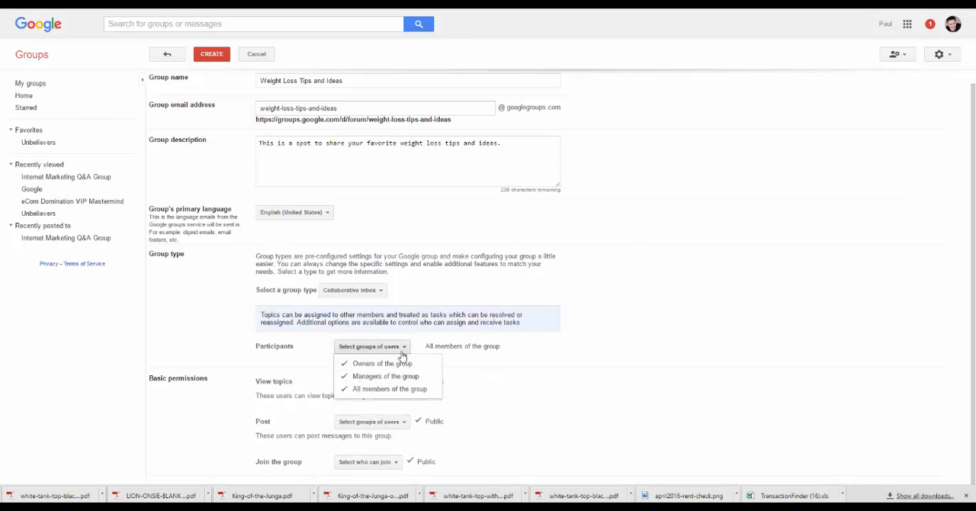
{"action": "left_click", "coordinate": [554, 409]}
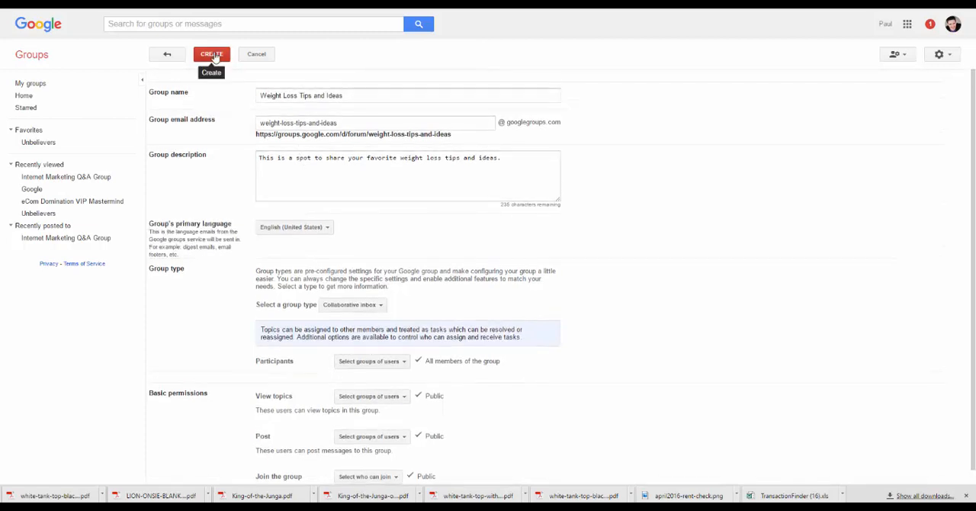
Create the group, enter the captcha verification characters, and dismiss the creation confirmation.
{"action": "left_click", "coordinate": [214, 55]}
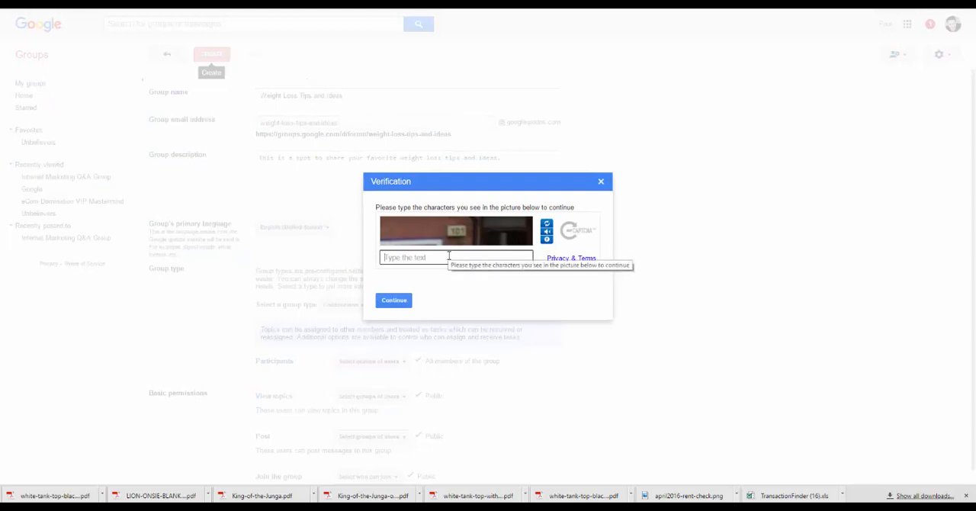
{"action": "type", "text": "101"}
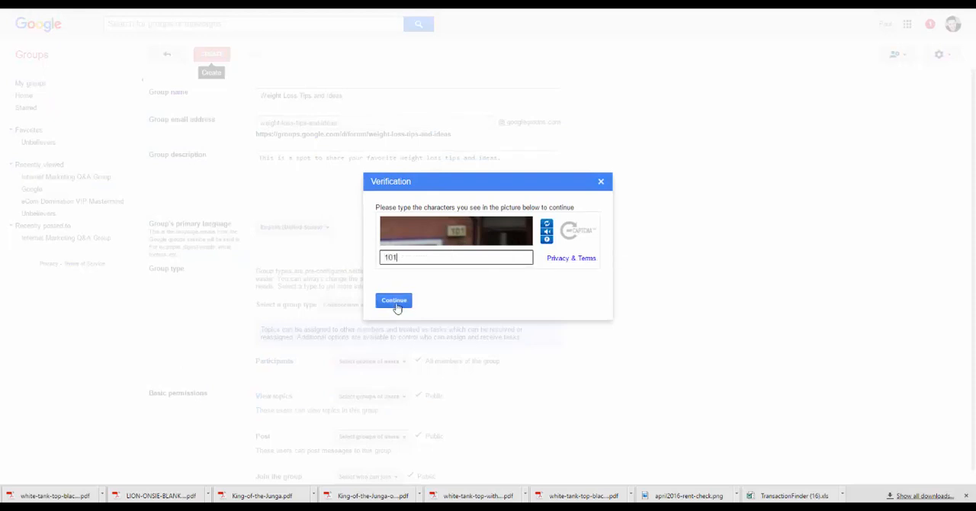
{"action": "left_click", "coordinate": [394, 302]}
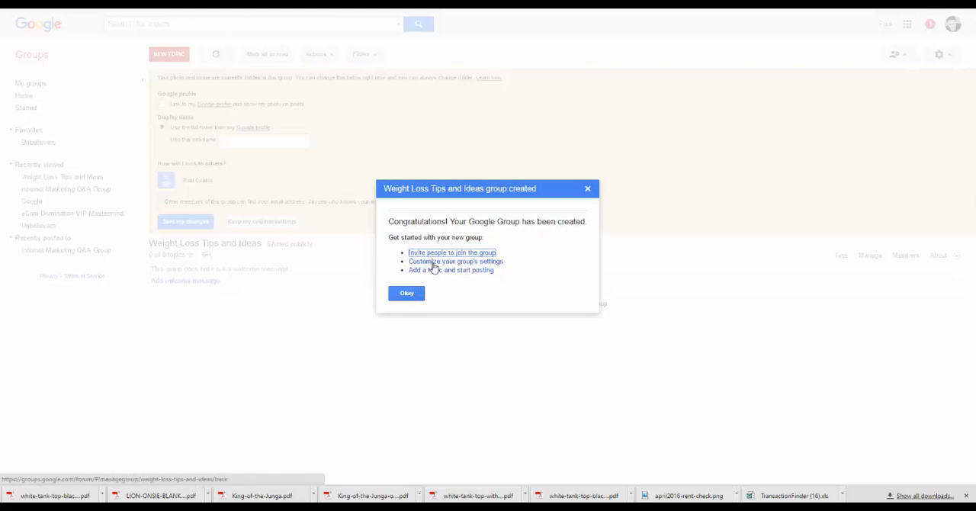
{"action": "left_click", "coordinate": [404, 296]}
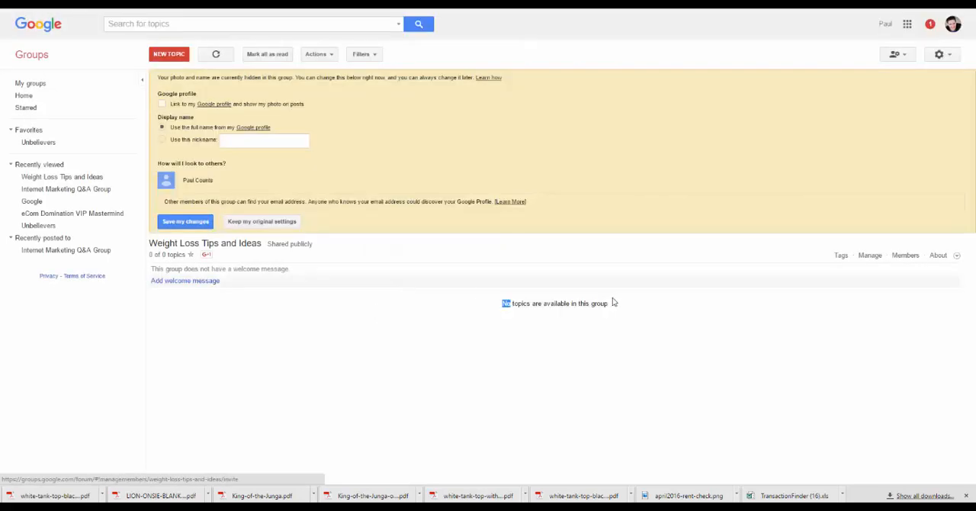